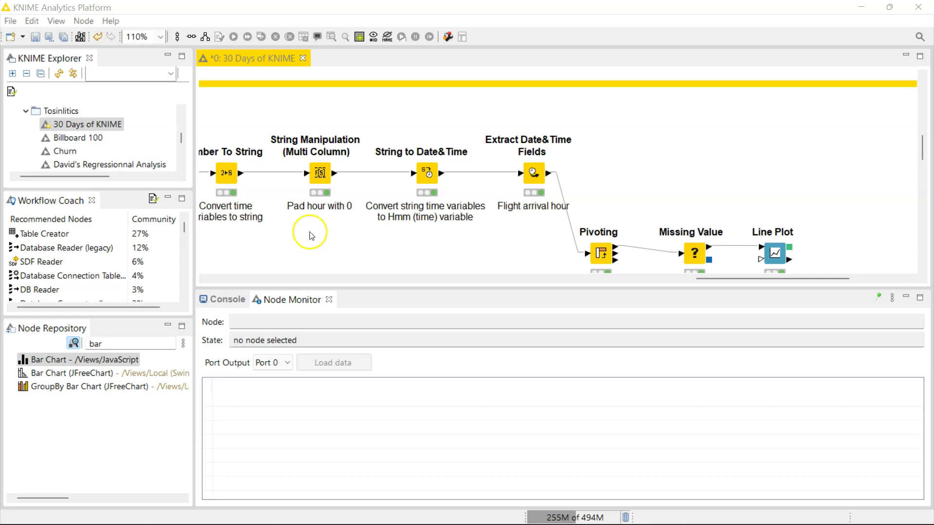
Add a Bar Chart node from a 'bar' repository search and connect Extract Date&Time Fields' output to it
{"action": "double_click", "coordinate": [117, 347]}
{"action": "key", "text": "BackSpace"}
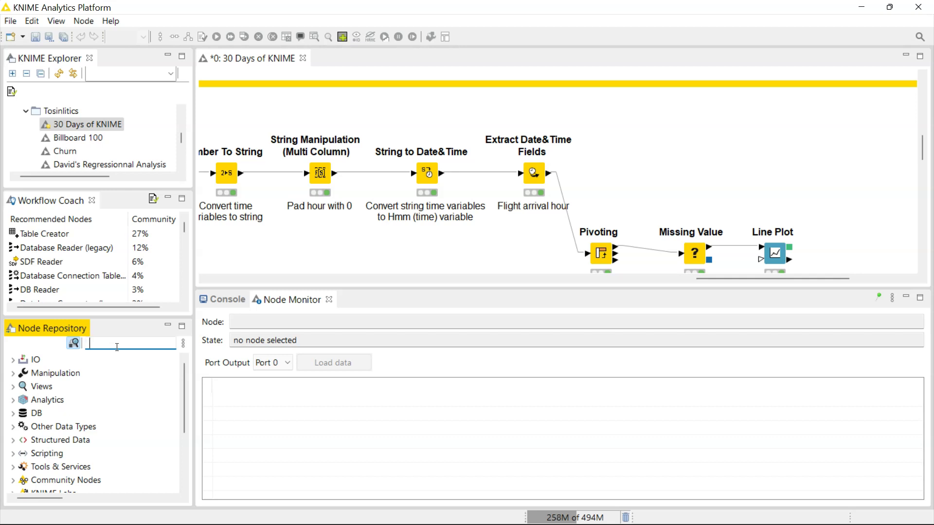
{"action": "type", "text": "bar"}
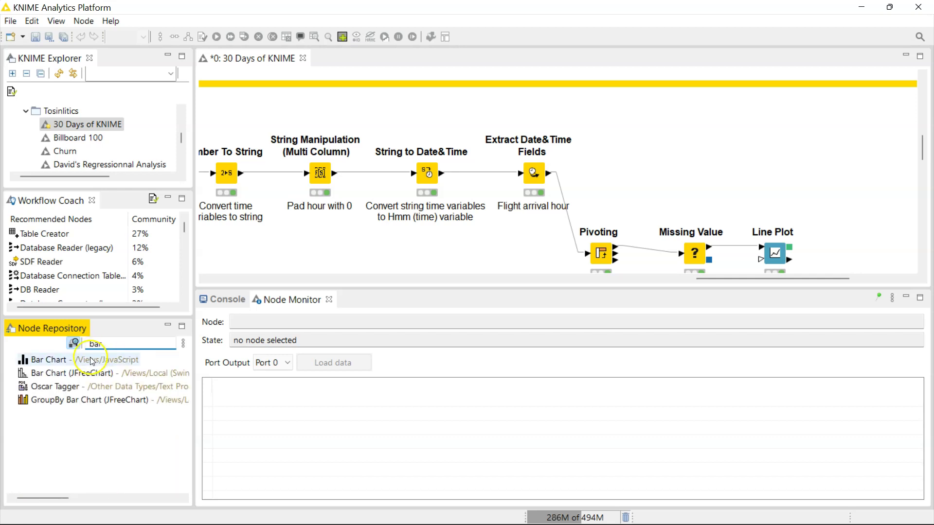
{"action": "left_click_drag", "start_coordinate": [53, 360], "coordinate": [655, 162]}
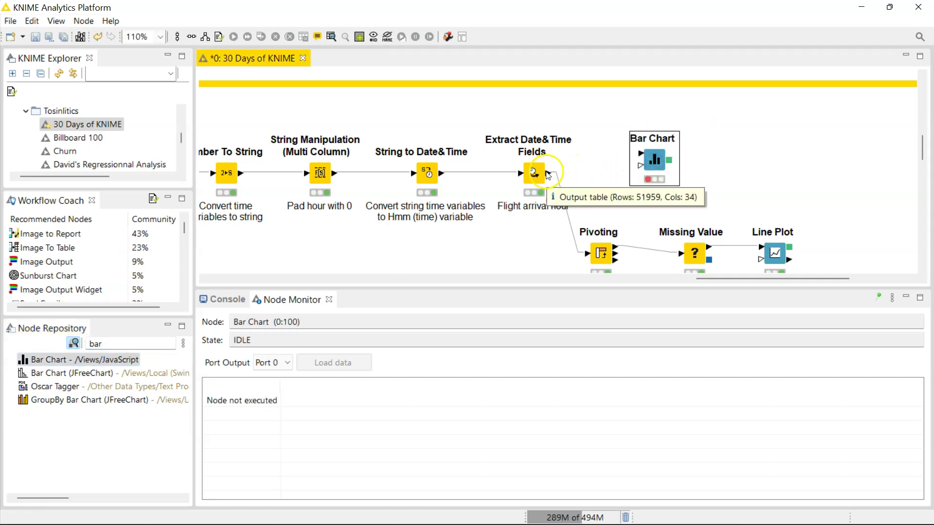
{"action": "left_click_drag", "start_coordinate": [548, 173], "coordinate": [640, 154]}
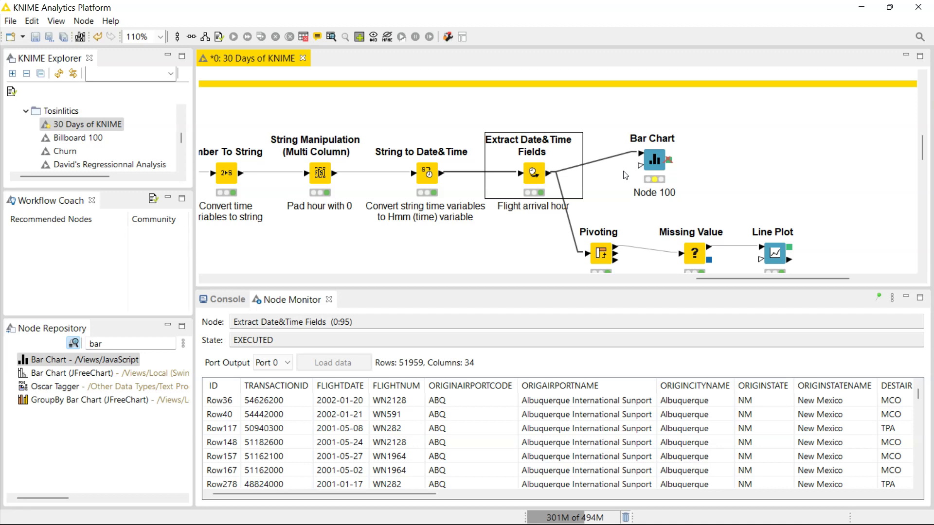
Open the Bar Chart settings and review the General Plot Options, Control Options, Interactivity and Flow Variables tabs
{"action": "double_click", "coordinate": [650, 161]}
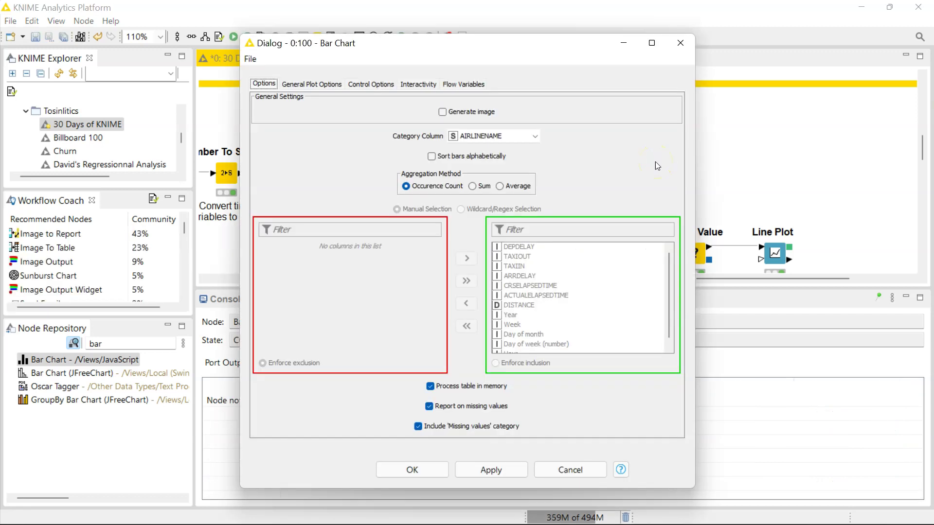
{"action": "left_click", "coordinate": [319, 86]}
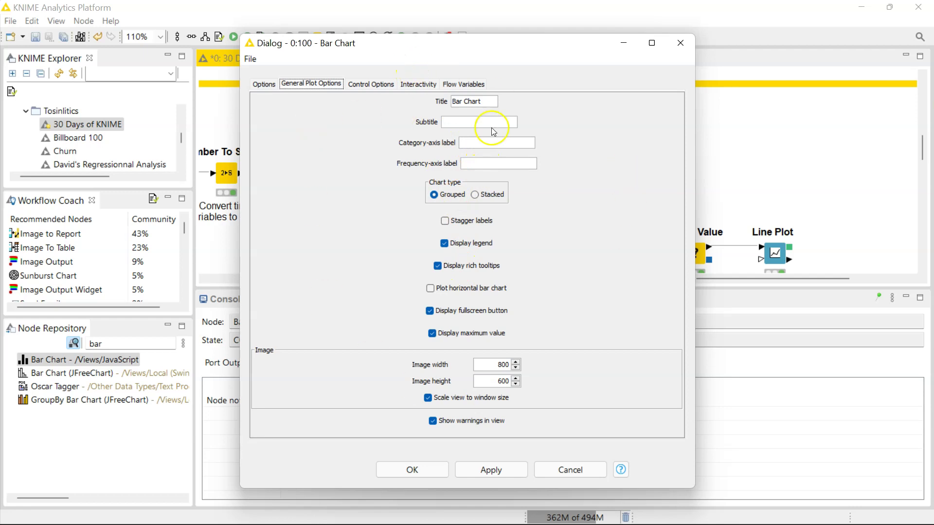
{"action": "left_click", "coordinate": [373, 84]}
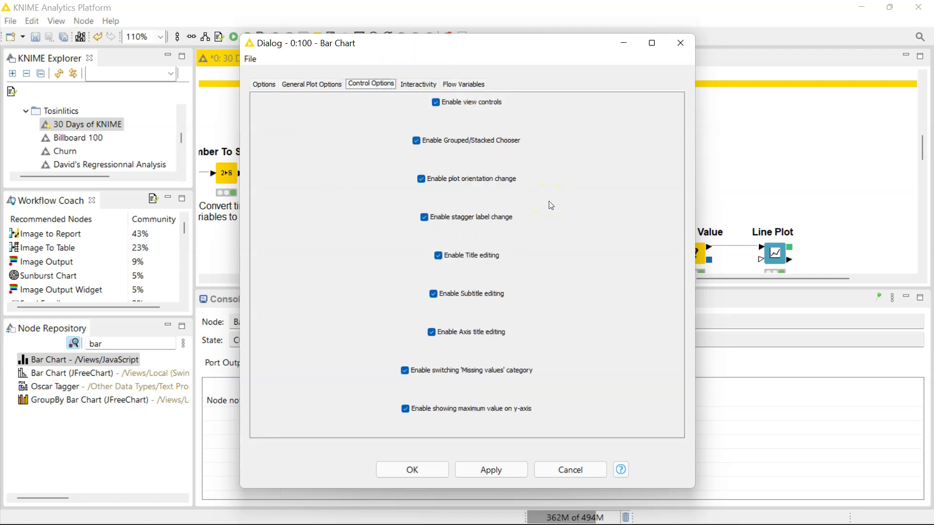
{"action": "left_click", "coordinate": [419, 84]}
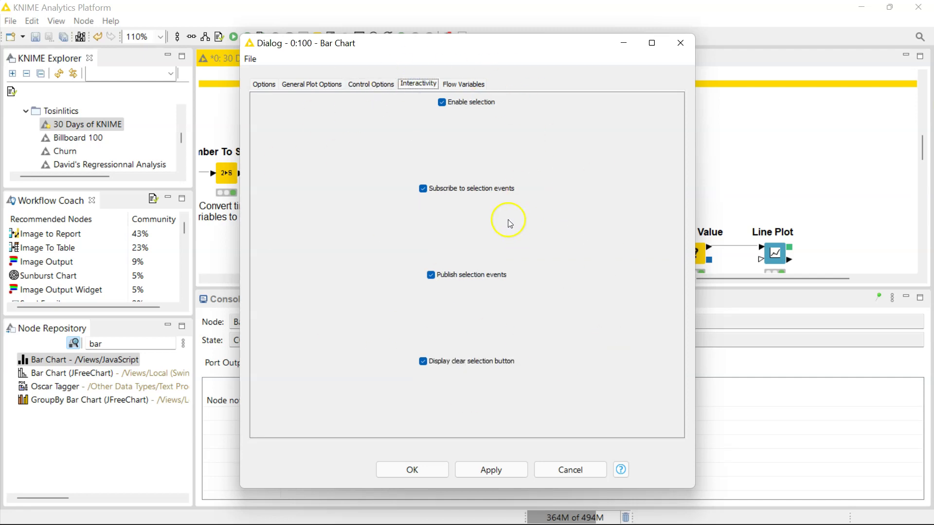
{"action": "left_click", "coordinate": [460, 85]}
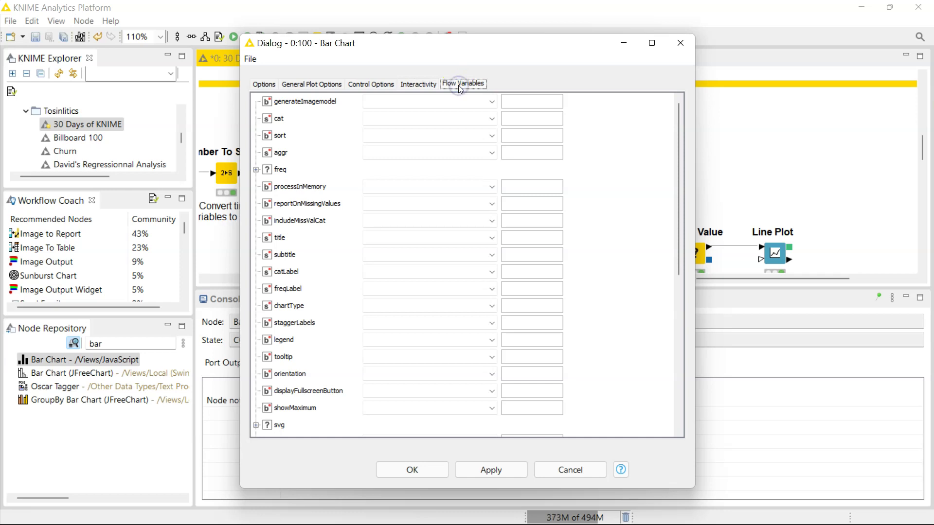
{"action": "left_click", "coordinate": [275, 86]}
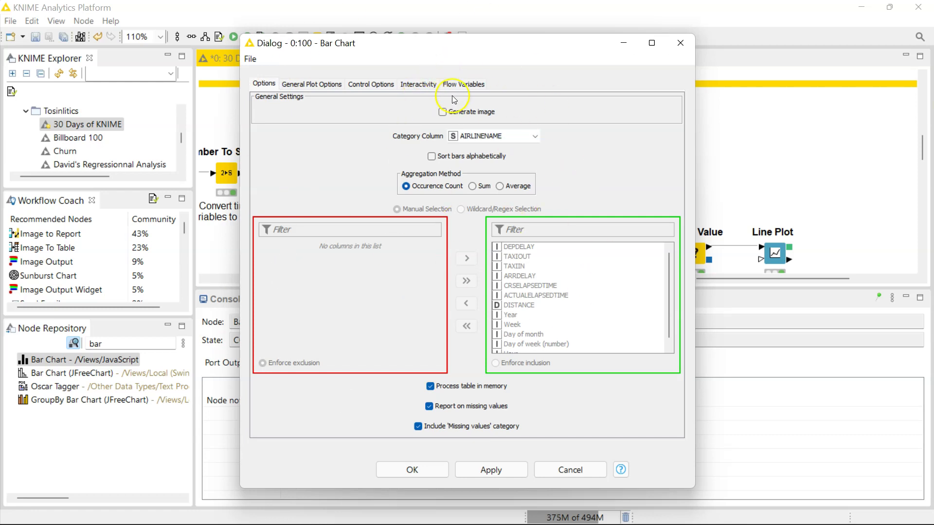
Enable Generate image, use DESTCITYNAME as category column, sort bars alphabetically, and confirm the settings
{"action": "left_click", "coordinate": [443, 112]}
{"action": "left_click", "coordinate": [521, 137]}
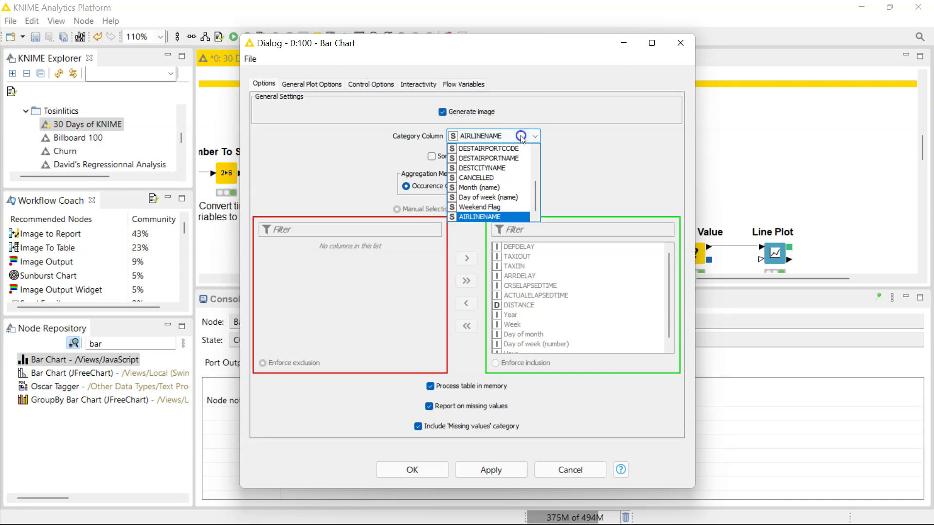
{"action": "left_click", "coordinate": [498, 170]}
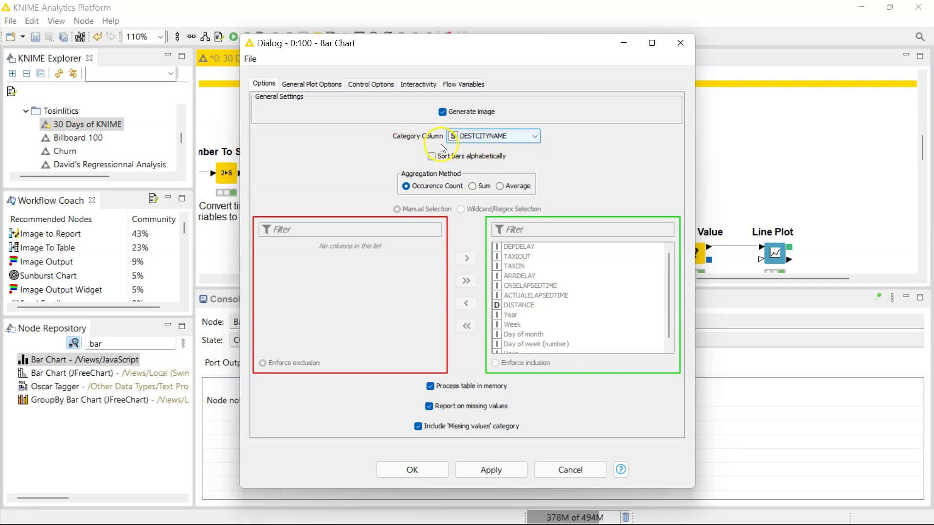
{"action": "left_click", "coordinate": [431, 156]}
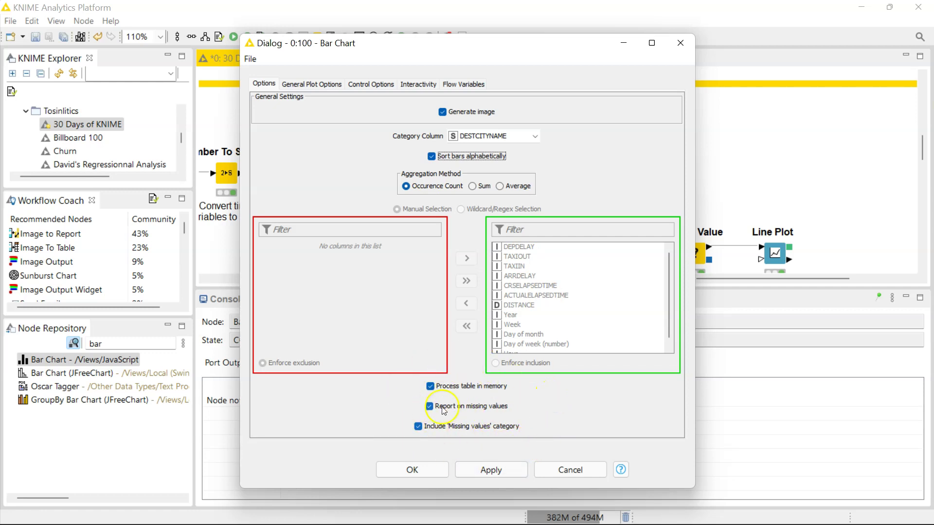
{"action": "left_click", "coordinate": [413, 470]}
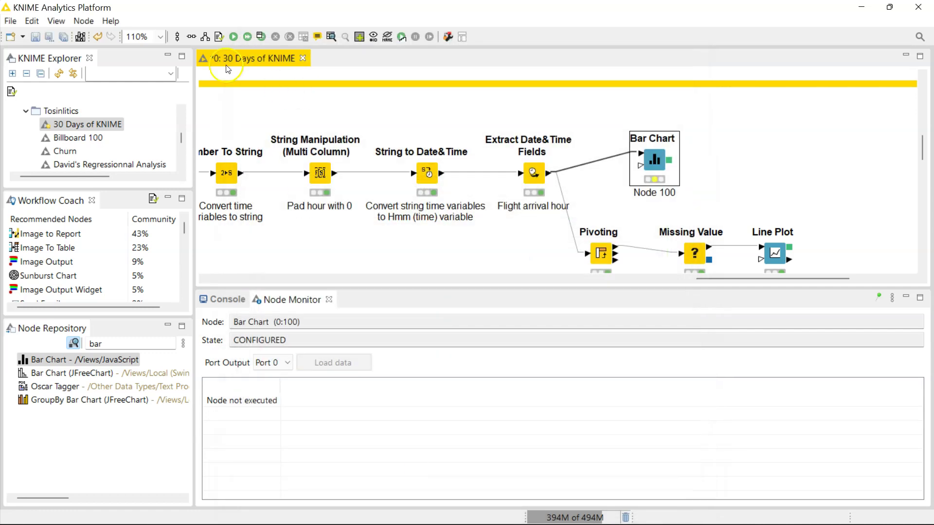
Execute the Bar Chart node and open its Grouped Bar Chart view of counts per destination city
{"action": "left_click", "coordinate": [233, 37]}
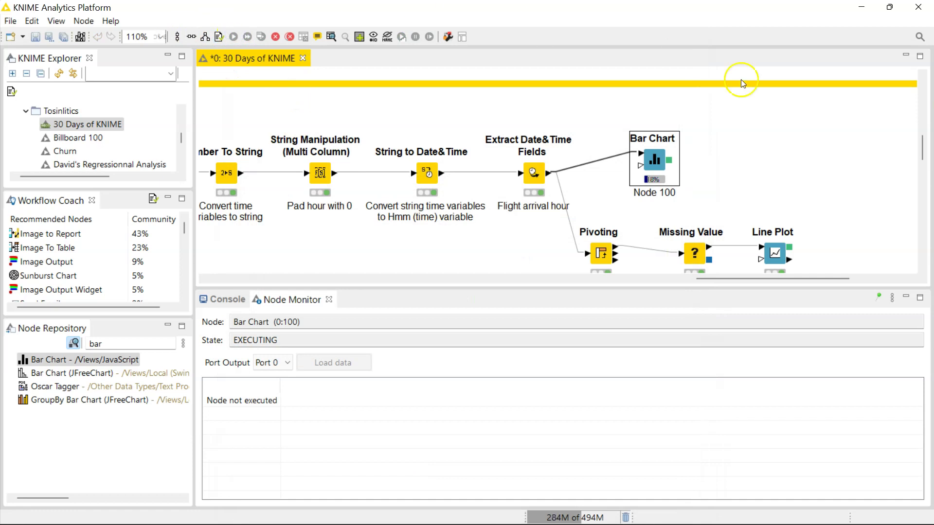
{"action": "left_click", "coordinate": [735, 151]}
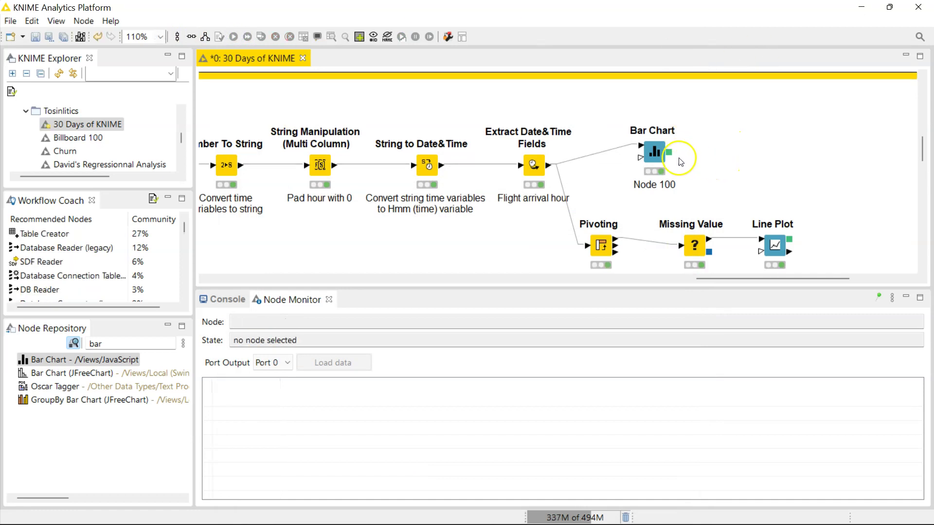
{"action": "left_click", "coordinate": [654, 151]}
{"action": "right_click", "coordinate": [654, 151]}
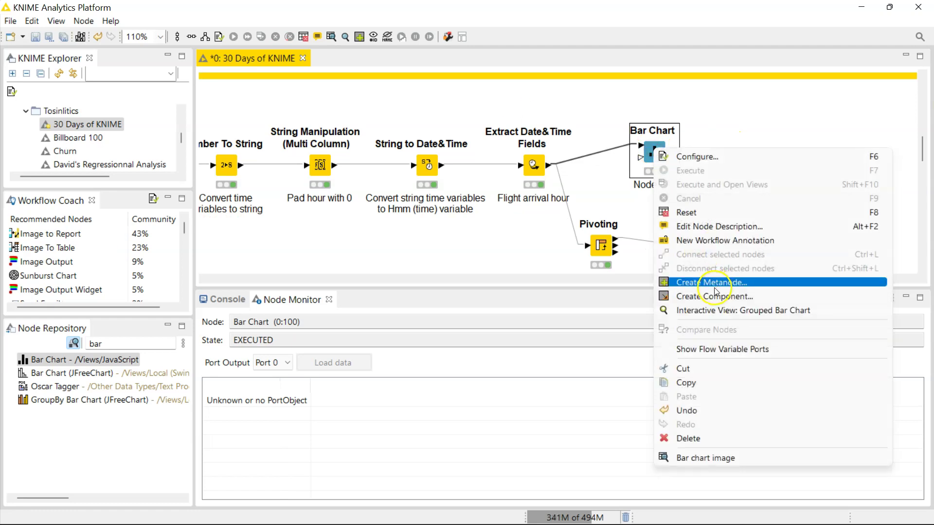
{"action": "left_click", "coordinate": [706, 312]}
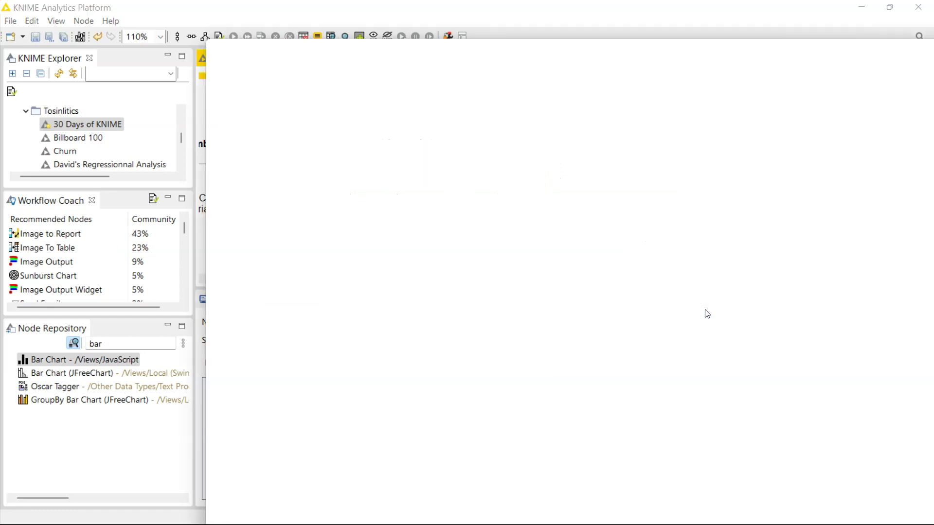
{"action": "left_click_drag", "start_coordinate": [728, 55], "coordinate": [589, 52]}
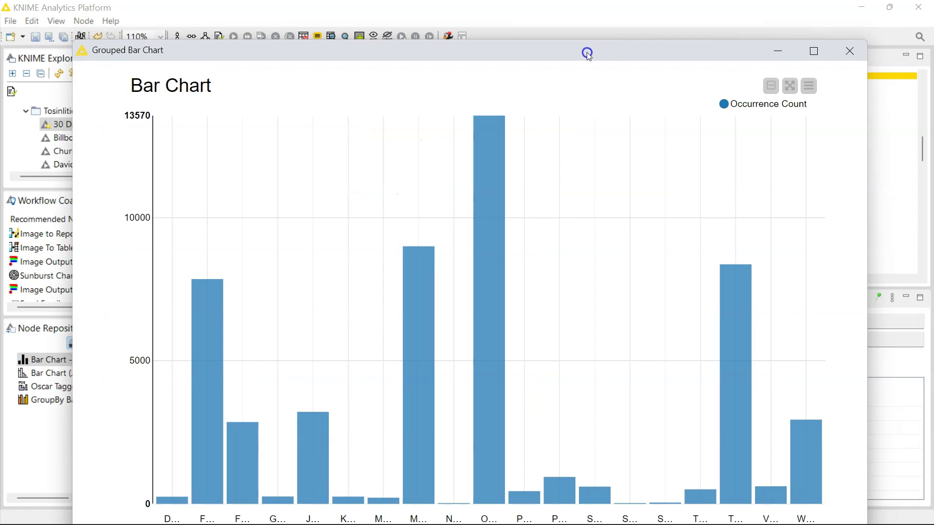
Maximize the chart view and enable 'Plot horizontal bar chart' so city names show in full
{"action": "double_click", "coordinate": [588, 52]}
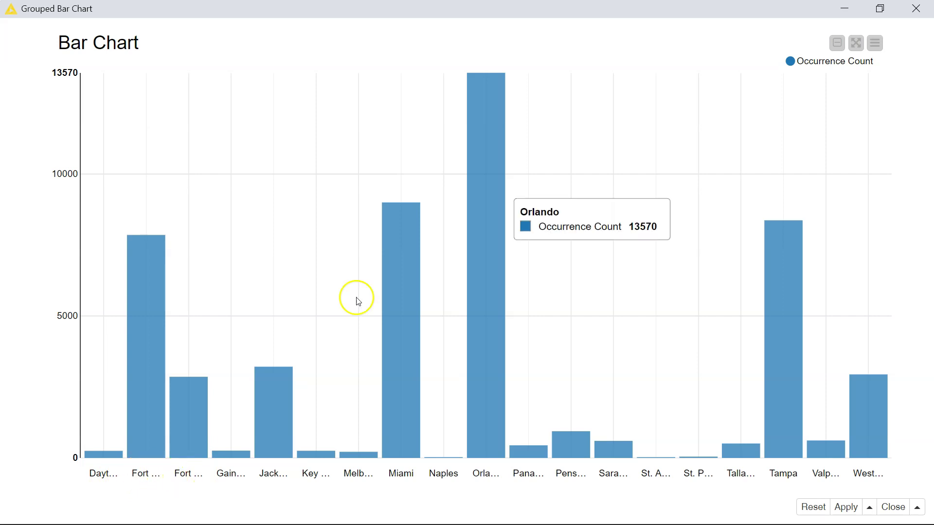
{"action": "left_click", "coordinate": [874, 43]}
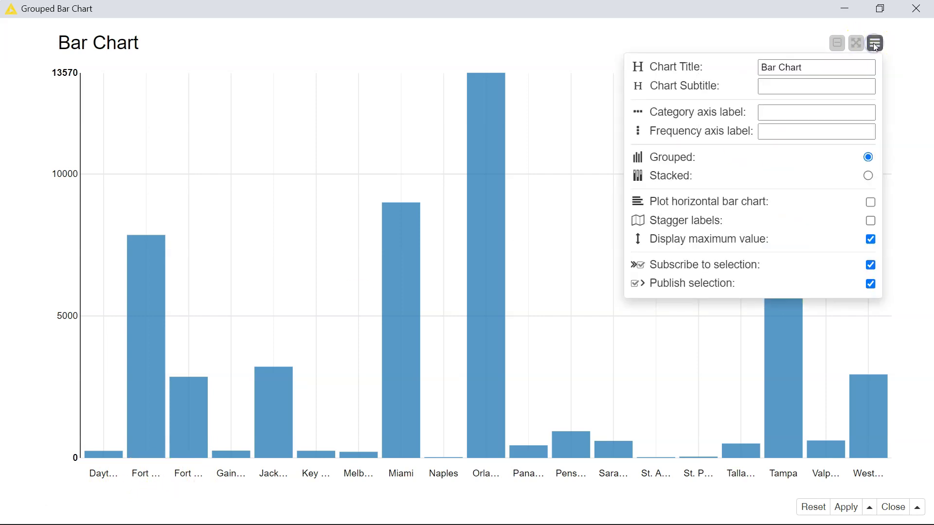
{"action": "left_click", "coordinate": [870, 202]}
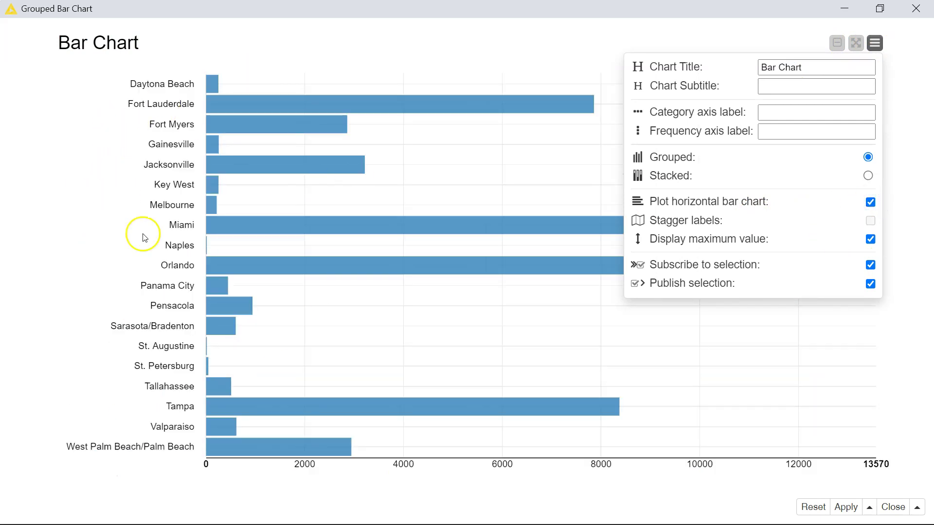
{"action": "left_click", "coordinate": [898, 84]}
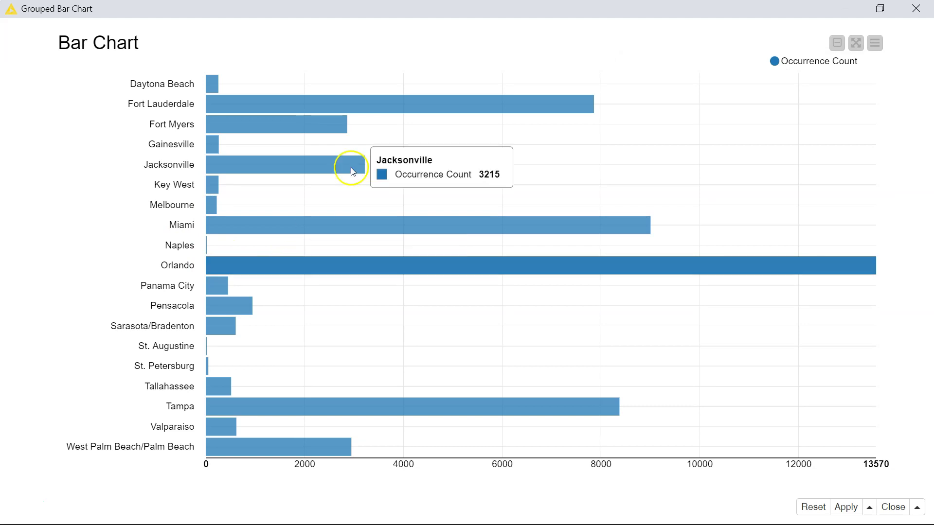
Replace the 'Bar Chart' title with 'Which City Has the Most Incoming Flights'
{"action": "left_click", "coordinate": [875, 43]}
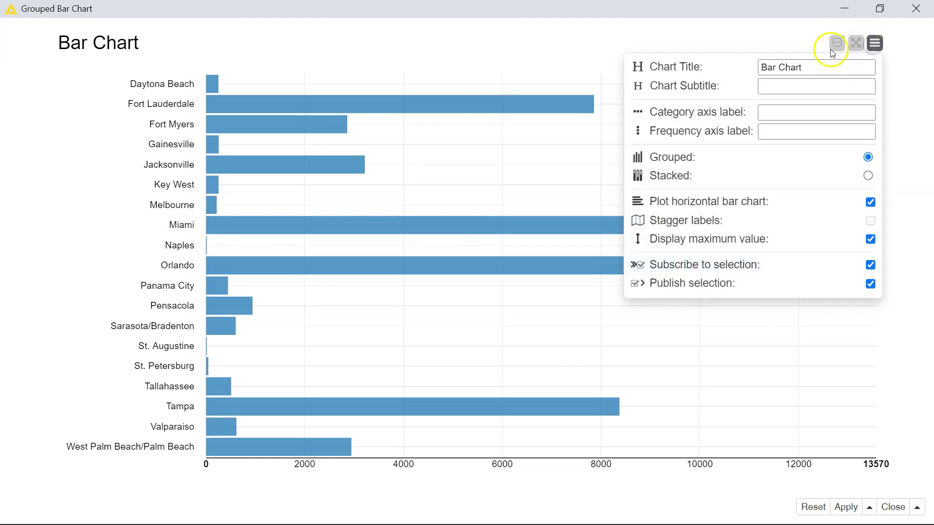
{"action": "left_click_drag", "start_coordinate": [824, 66], "coordinate": [689, 62]}
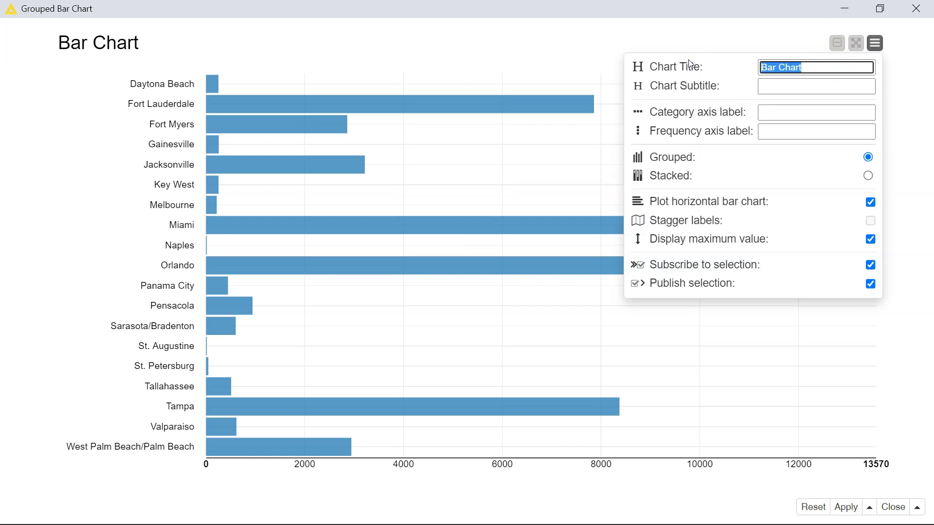
{"action": "key", "text": "BackSpace"}
{"action": "type", "text": "Which City"}
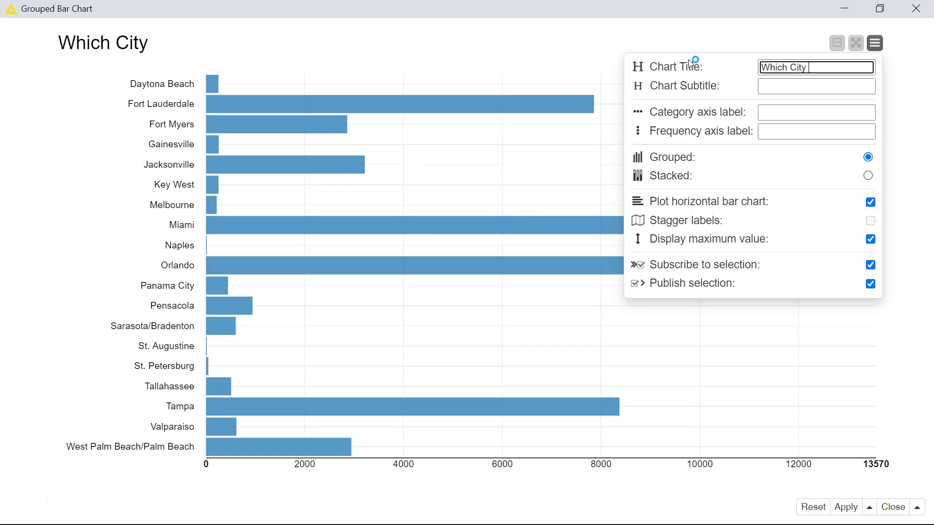
{"action": "type", "text": " HAs"}
{"action": "type", "text": "he"}
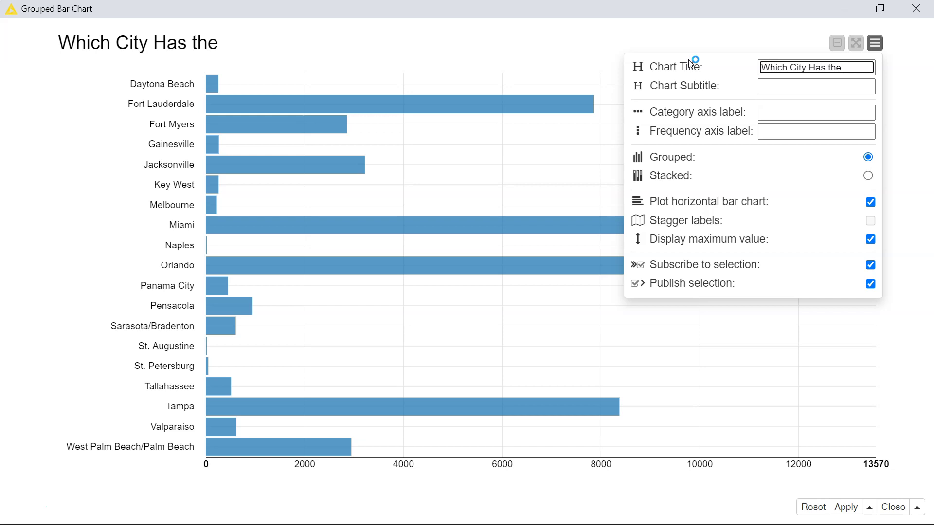
{"action": "type", "text": " Most Inco"}
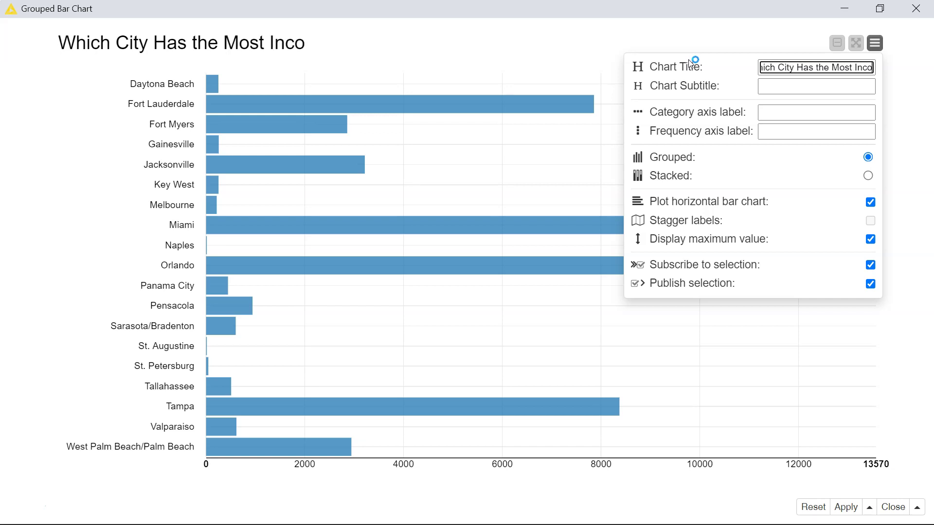
{"action": "type", "text": "ming Flights"}
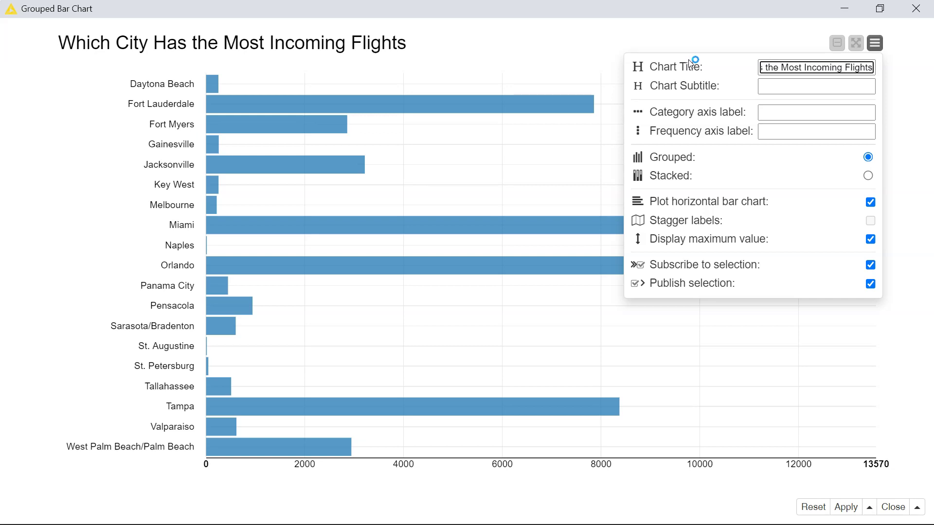
Enter 'City Name' as the category axis label and 'Number of Flight' as the frequency axis label
{"action": "left_click", "coordinate": [773, 118]}
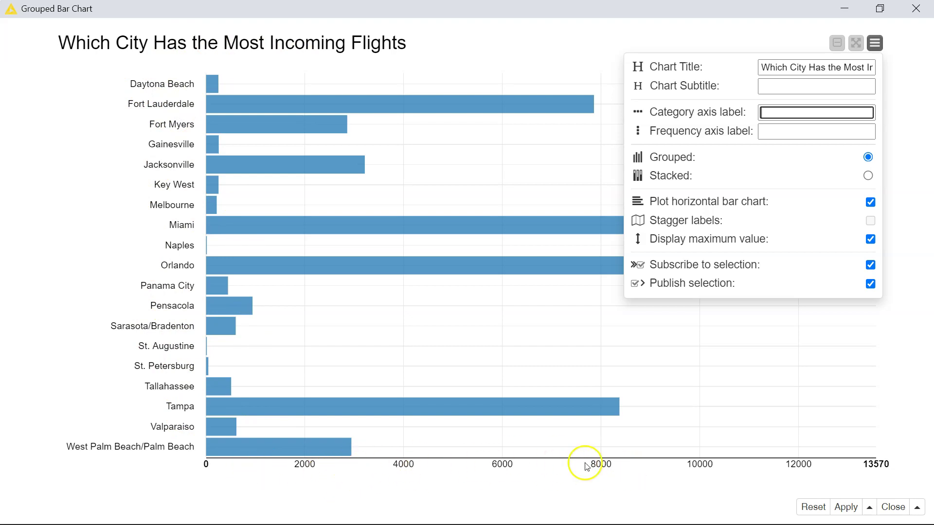
{"action": "left_click", "coordinate": [798, 125]}
{"action": "left_click", "coordinate": [776, 133]}
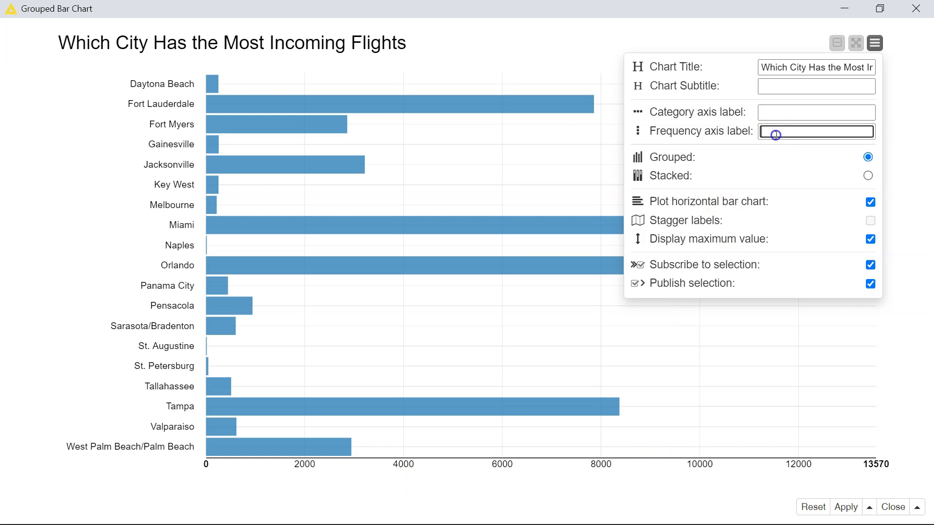
{"action": "left_click", "coordinate": [787, 112]}
{"action": "type", "text": "Ci"}
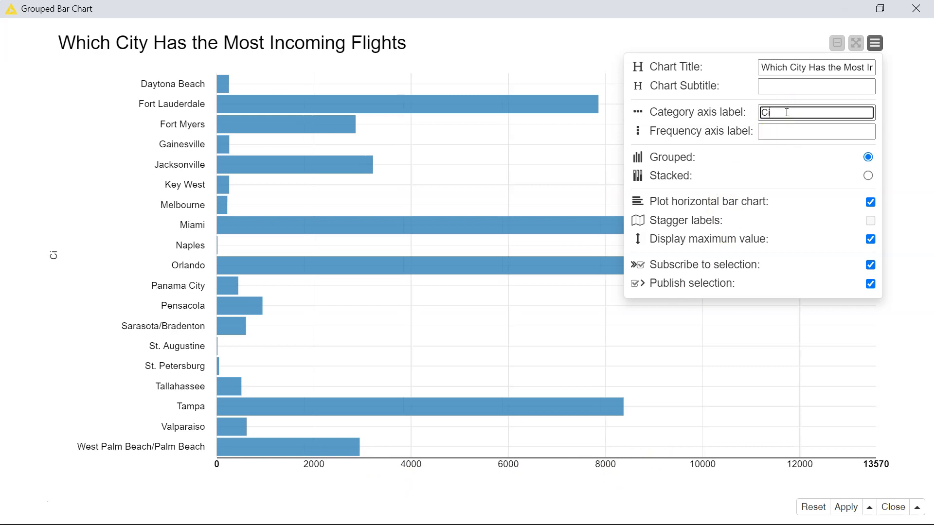
{"action": "type", "text": "ty Name"}
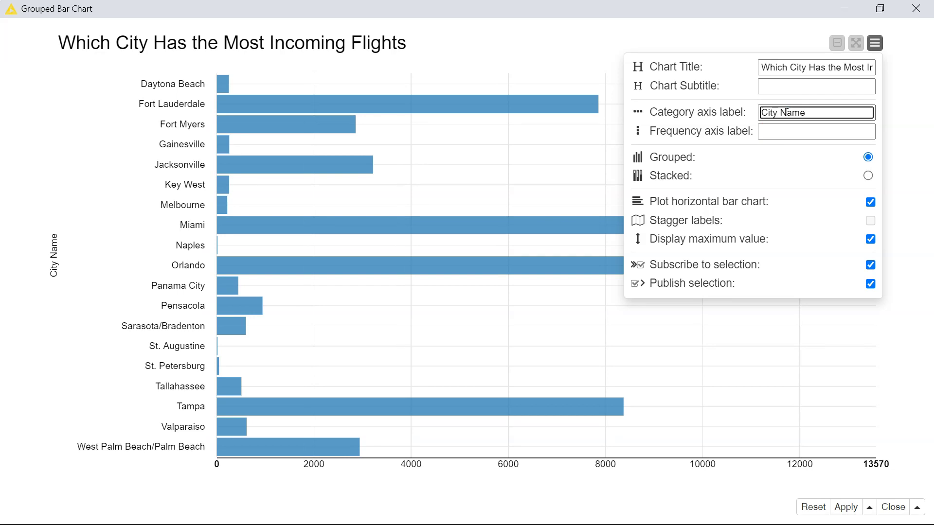
{"action": "left_click", "coordinate": [795, 129]}
{"action": "type", "text": "Nu"}
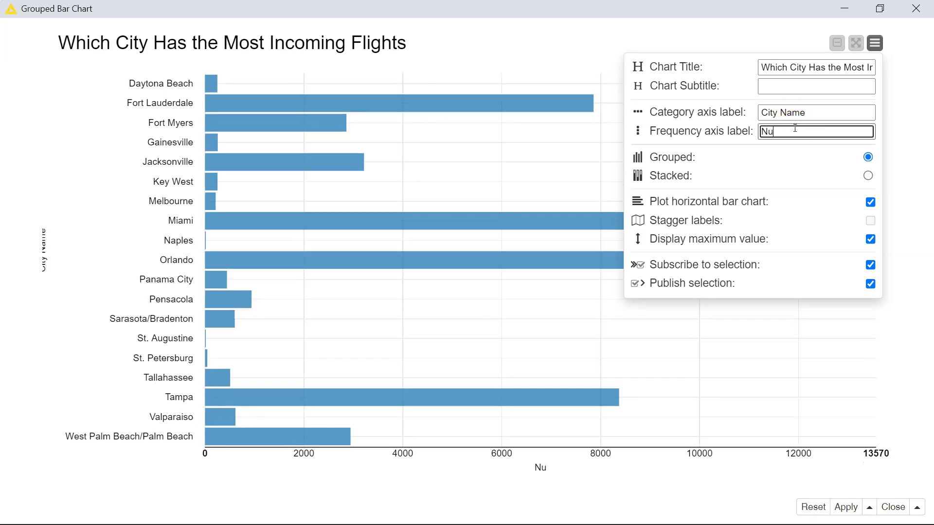
{"action": "type", "text": "mber of Flight"}
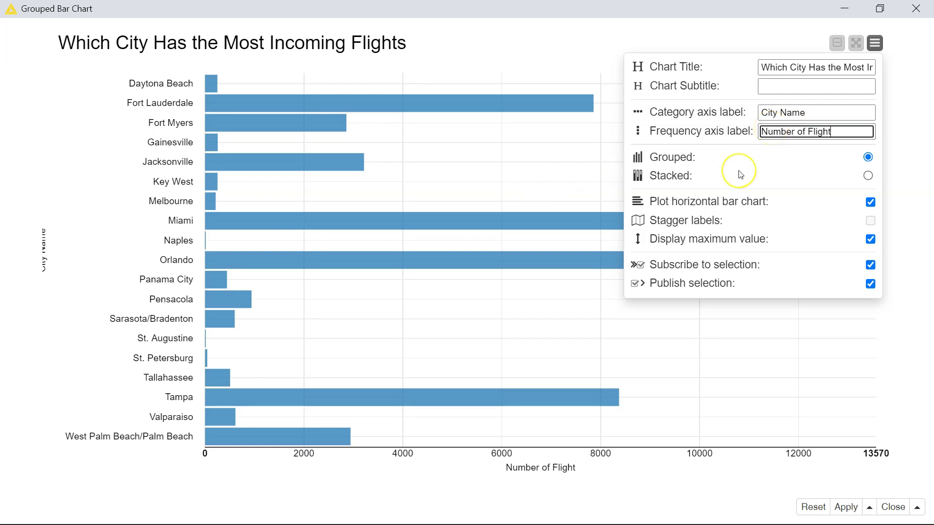
Delete both axis labels again, leaving them blank
{"action": "key", "text": "BackSpace"}
{"action": "key", "text": "BackSpace"}
{"action": "key", "text": "BackSpace"}
{"action": "key", "text": "BackSpace"}
{"action": "key", "text": "BackSpace"}
{"action": "key", "text": "BackSpace"}
{"action": "key", "text": "BackSpace"}
{"action": "key", "text": "BackSpace"}
{"action": "key", "text": "BackSpace"}
{"action": "key", "text": "BackSpace"}
{"action": "key", "text": "BackSpace"}
{"action": "key", "text": "BackSpace"}
{"action": "key", "text": "BackSpace"}
{"action": "key", "text": "BackSpace"}
{"action": "key", "text": "BackSpace"}
{"action": "key", "text": "BackSpace"}
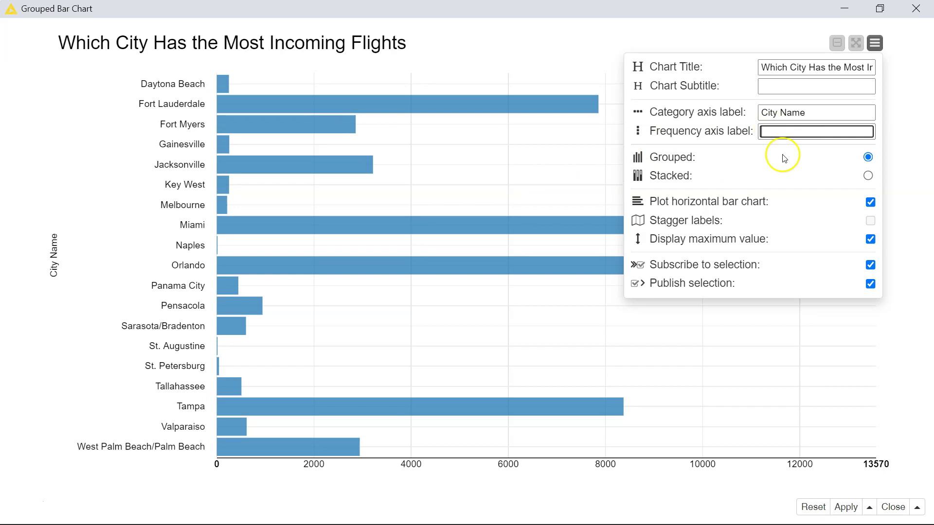
{"action": "triple_click", "coordinate": [820, 117]}
{"action": "key", "text": "BackSpace"}
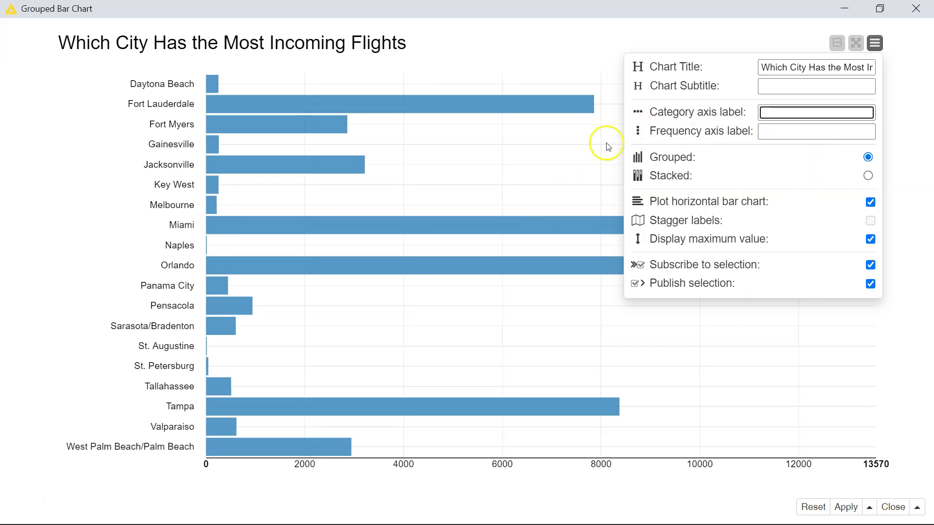
{"action": "left_click", "coordinate": [502, 28]}
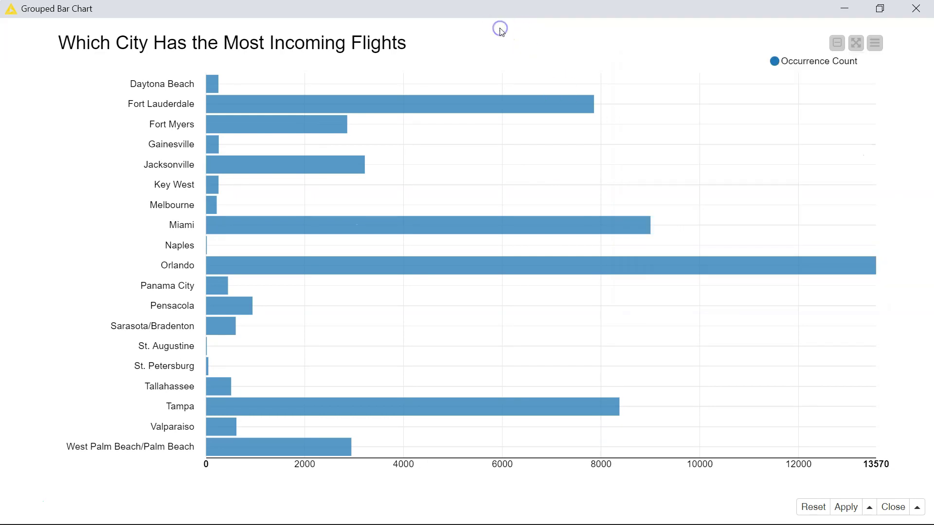